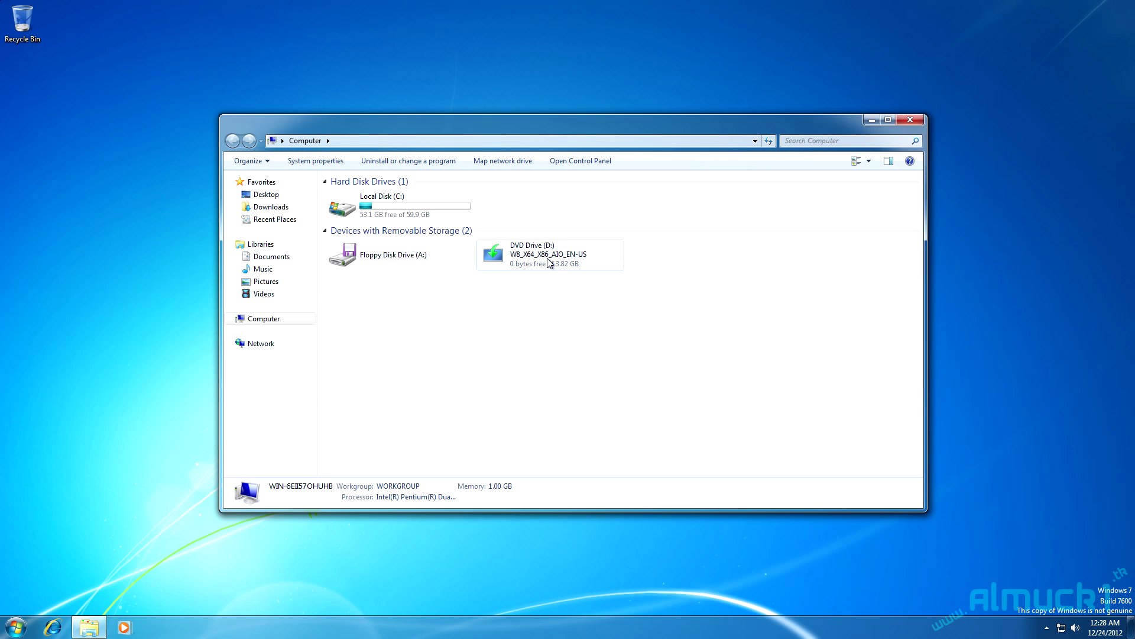
- Bring up the options menu for the Computer entry in Windows Explorer
right_click(305, 320)
- Show Disk 0's 60 GB C: partition in Disk Management, launch Calculator, and bring up C:'s actions
click(329, 348)
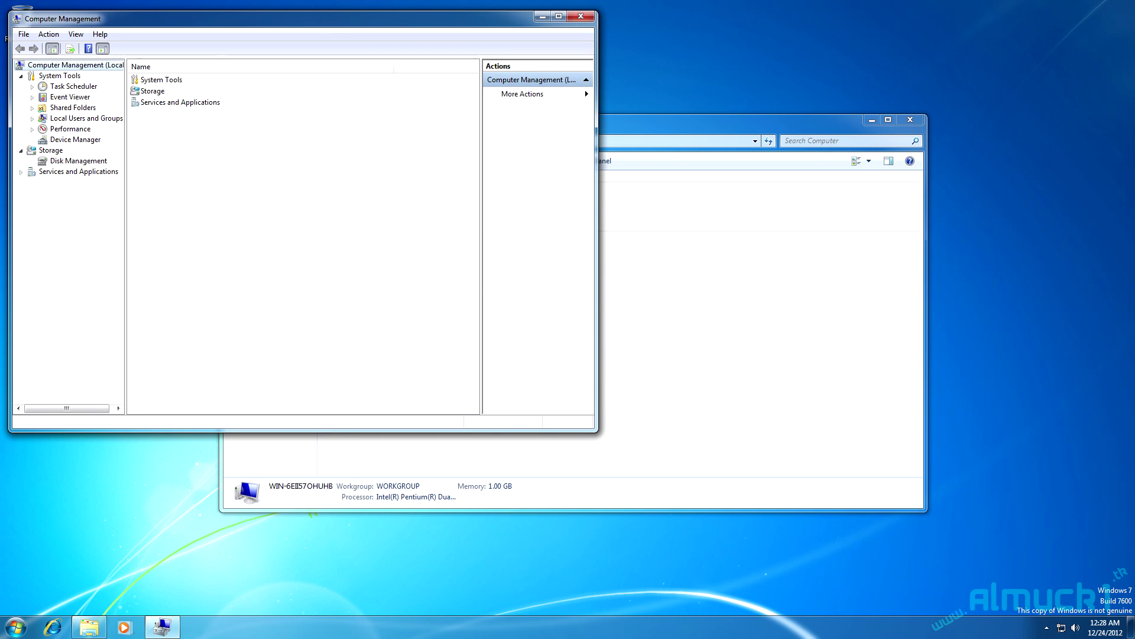
click(43, 164)
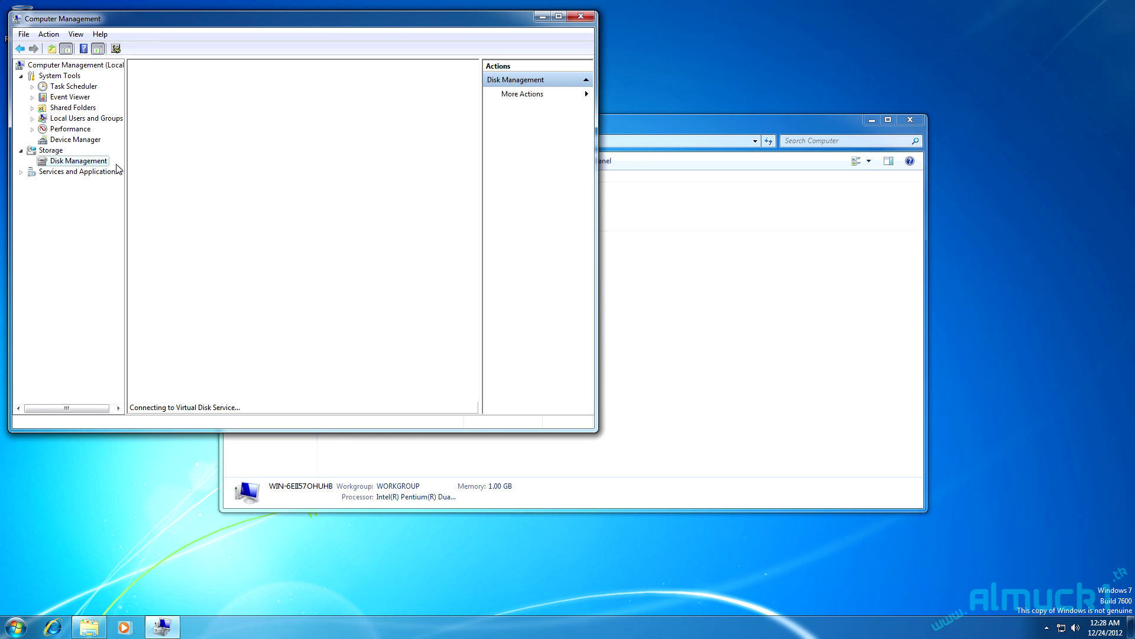
click(24, 624)
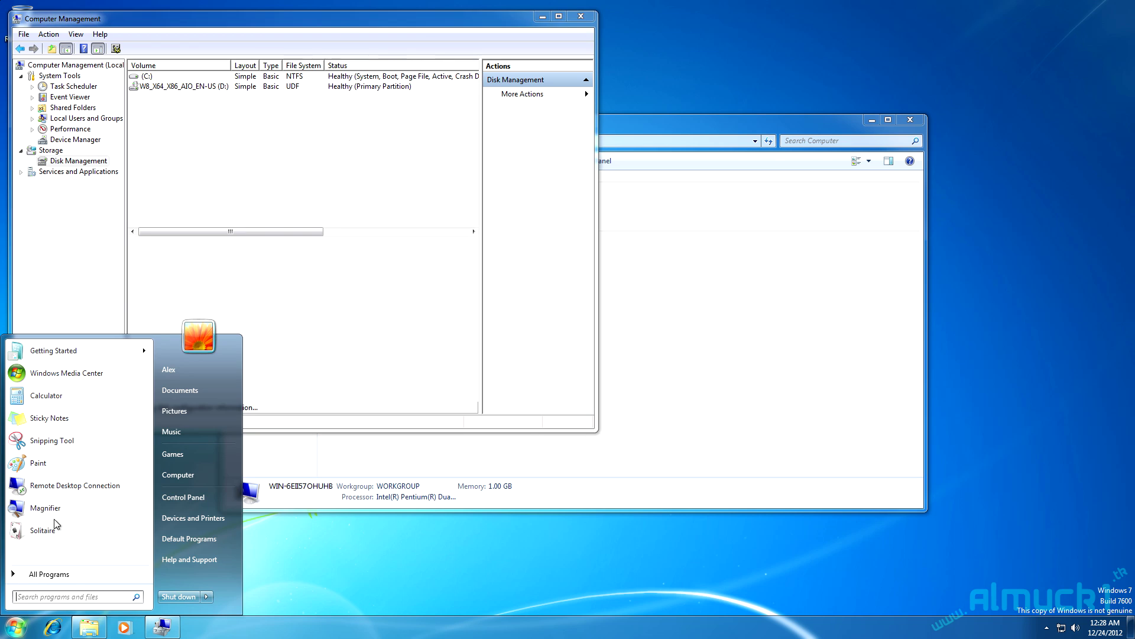
click(46, 395)
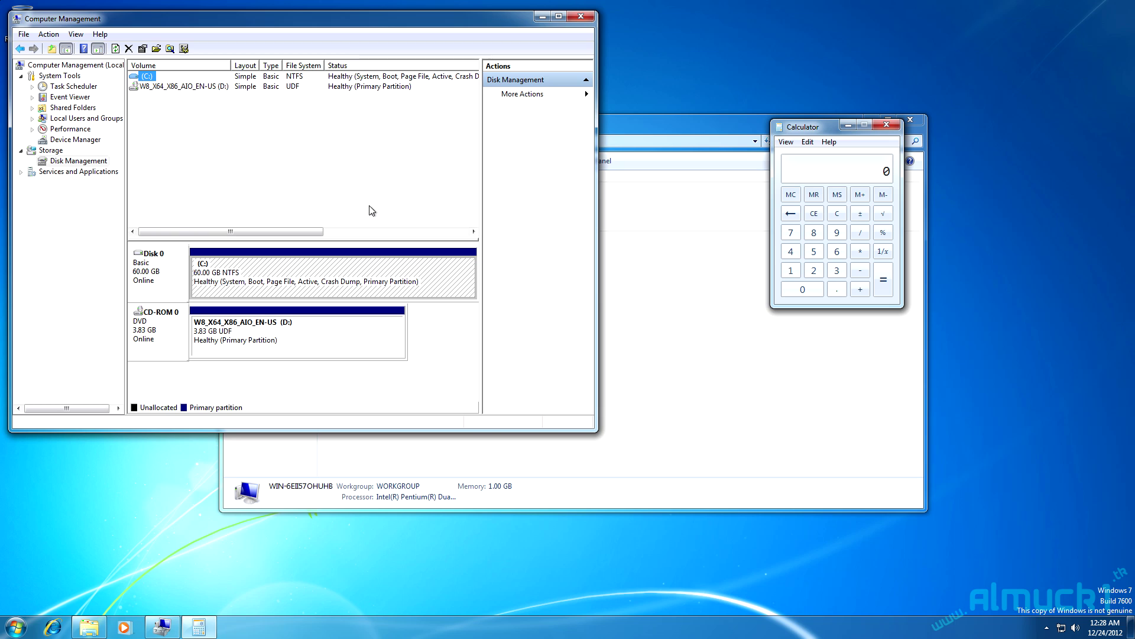
click(186, 87)
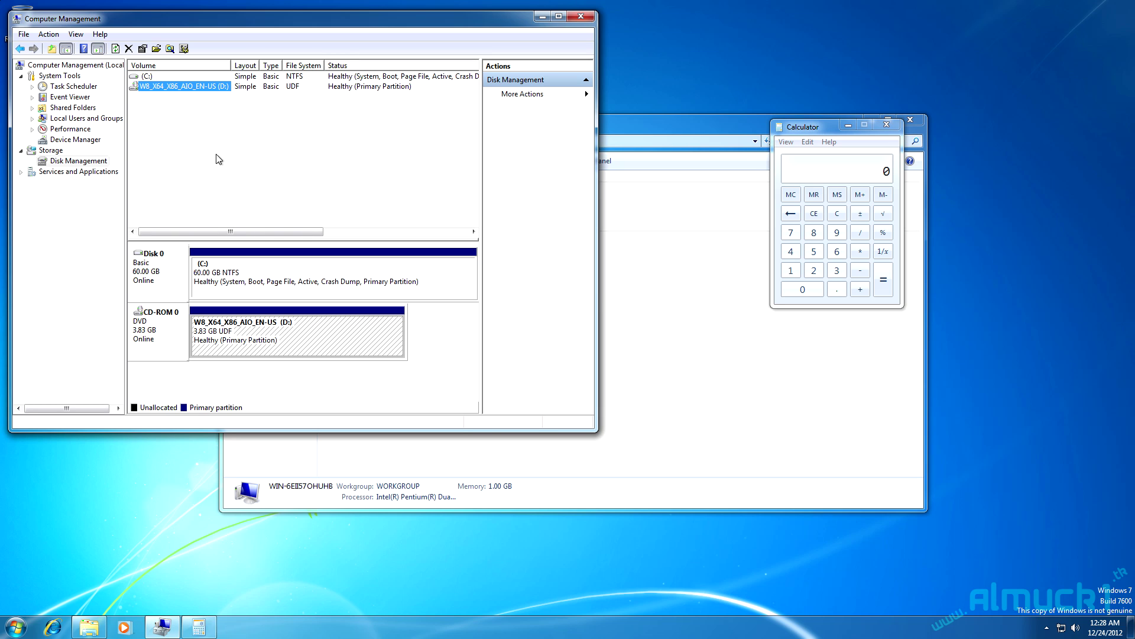
right_click(348, 278)
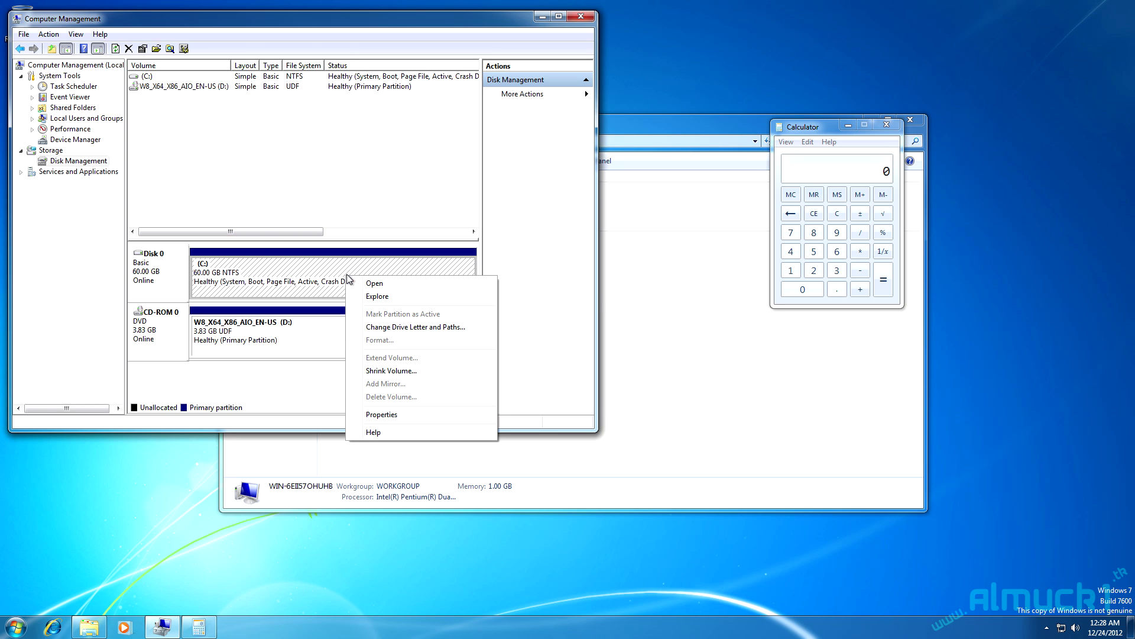
- Compute 30 × 1024 = 30720 MB in Calculator, then shrink C: by the offered 30219 MB
click(387, 371)
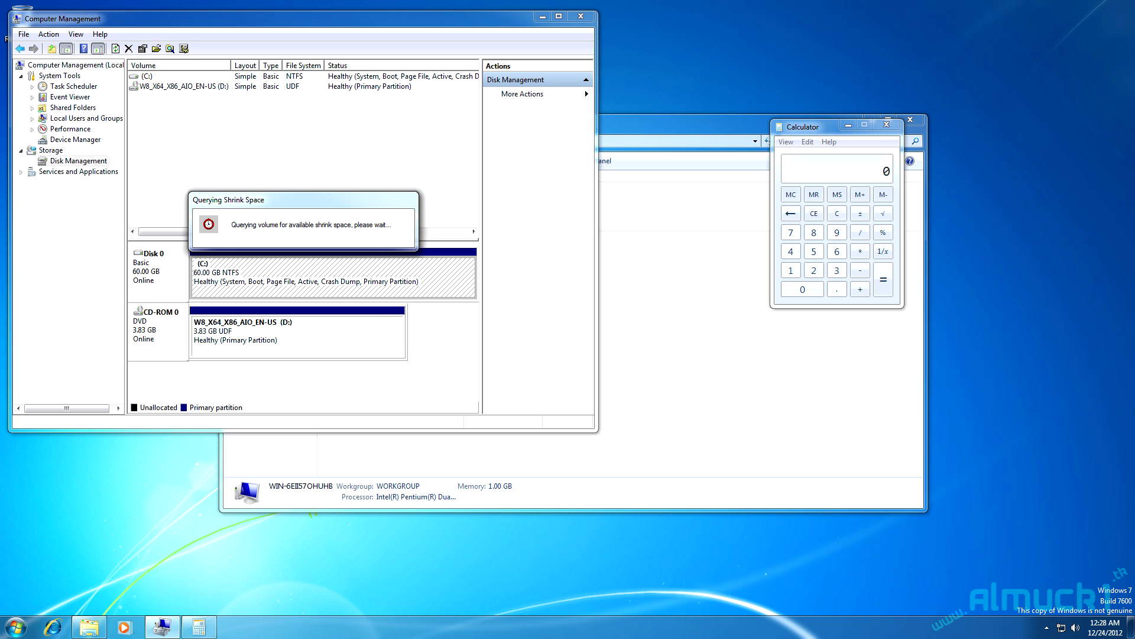
click(838, 272)
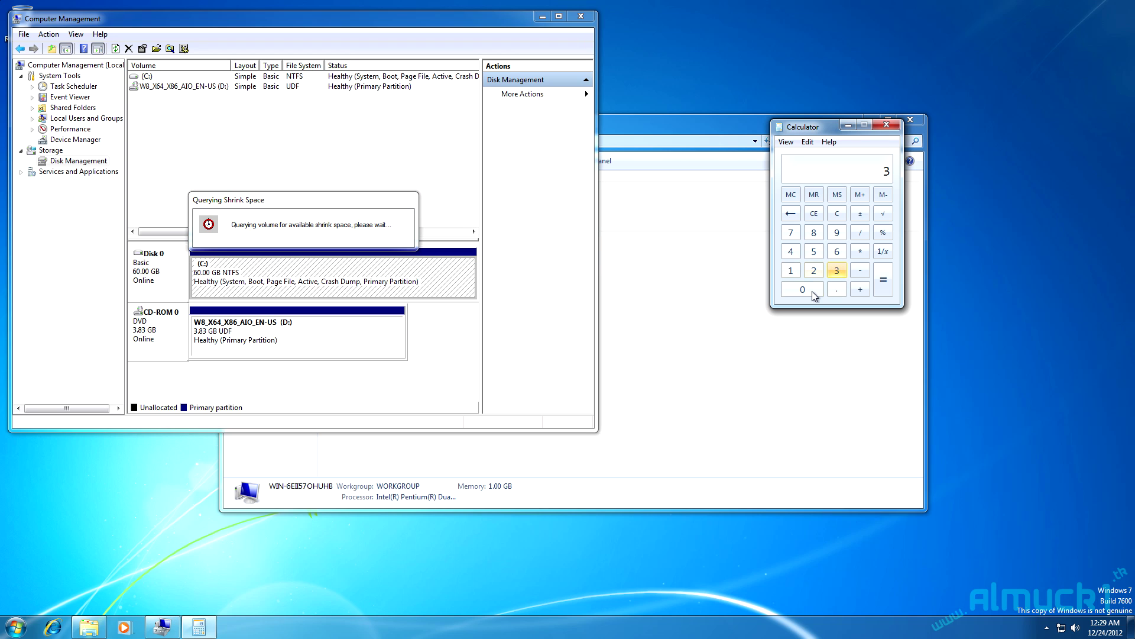
click(803, 289)
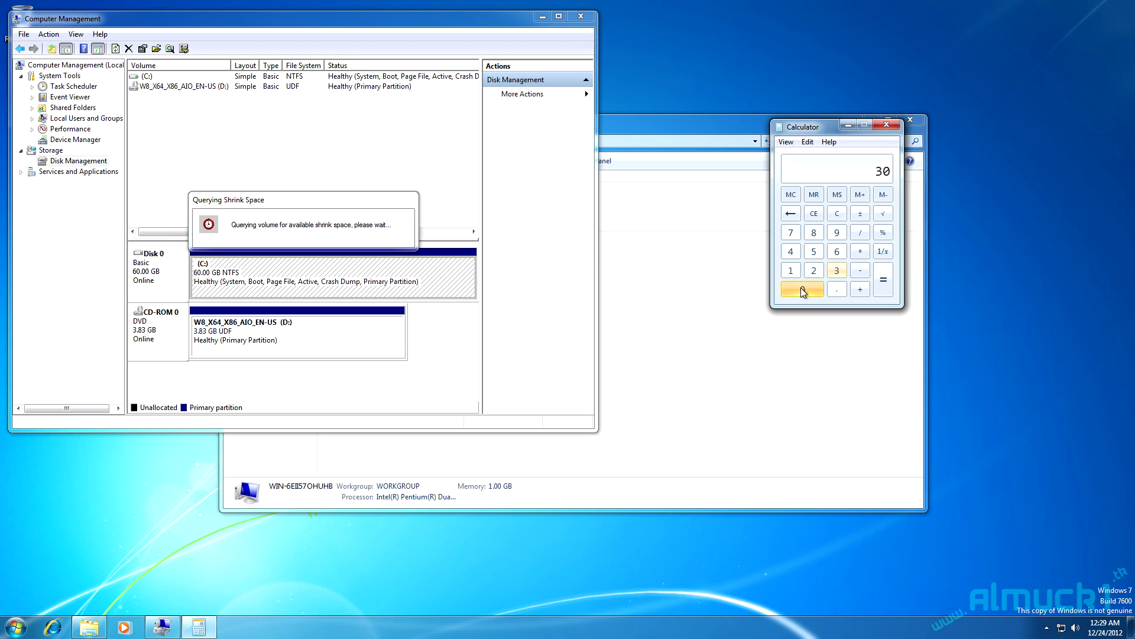
click(860, 253)
click(793, 272)
click(804, 288)
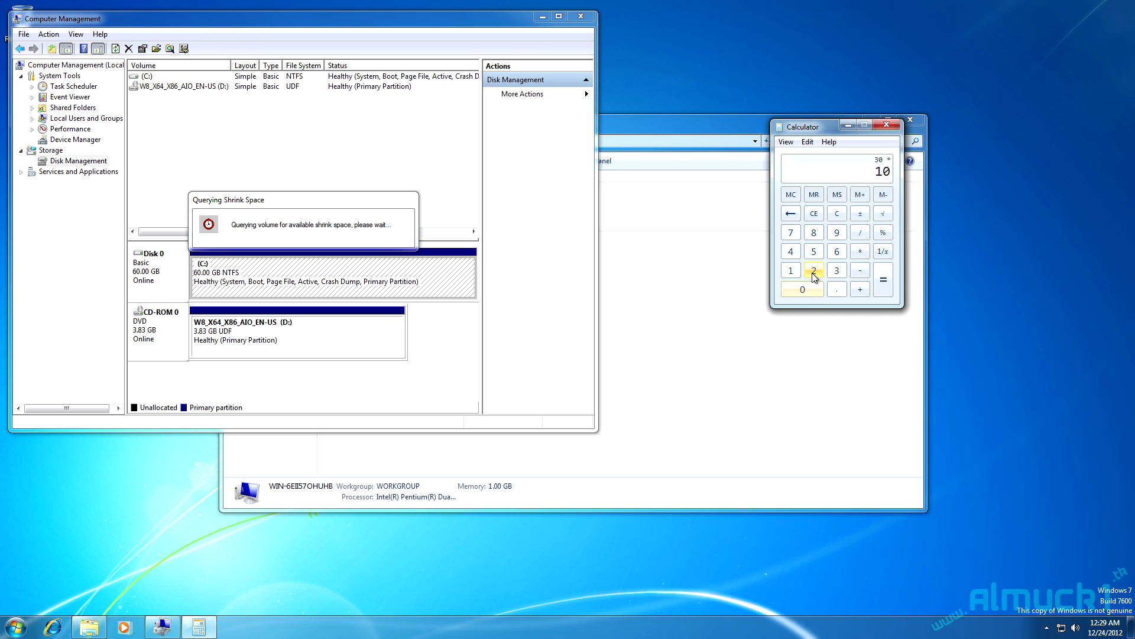
click(814, 270)
click(791, 252)
click(883, 280)
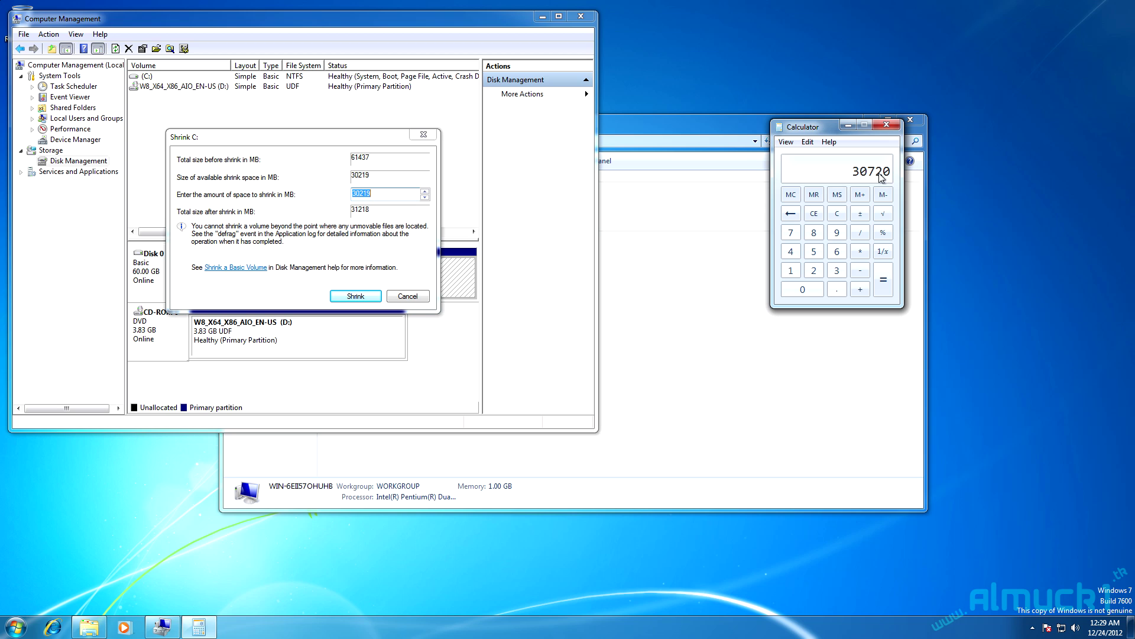
click(356, 296)
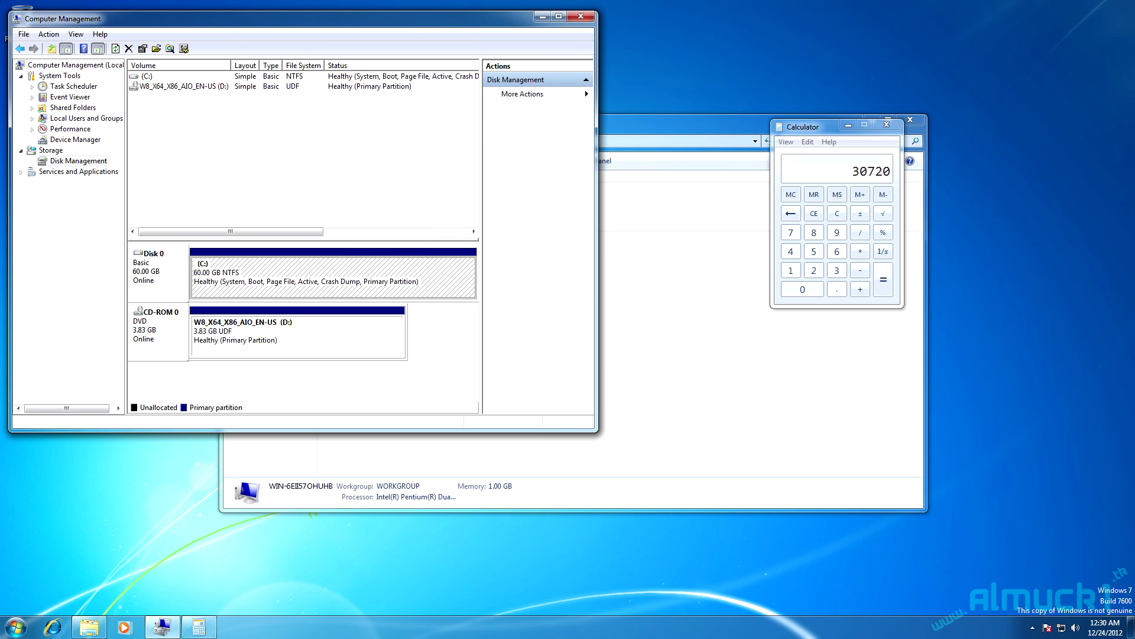
- Close Calculator and Computer Management, confirm C: shows 30.4 GB, and restart Windows
click(886, 124)
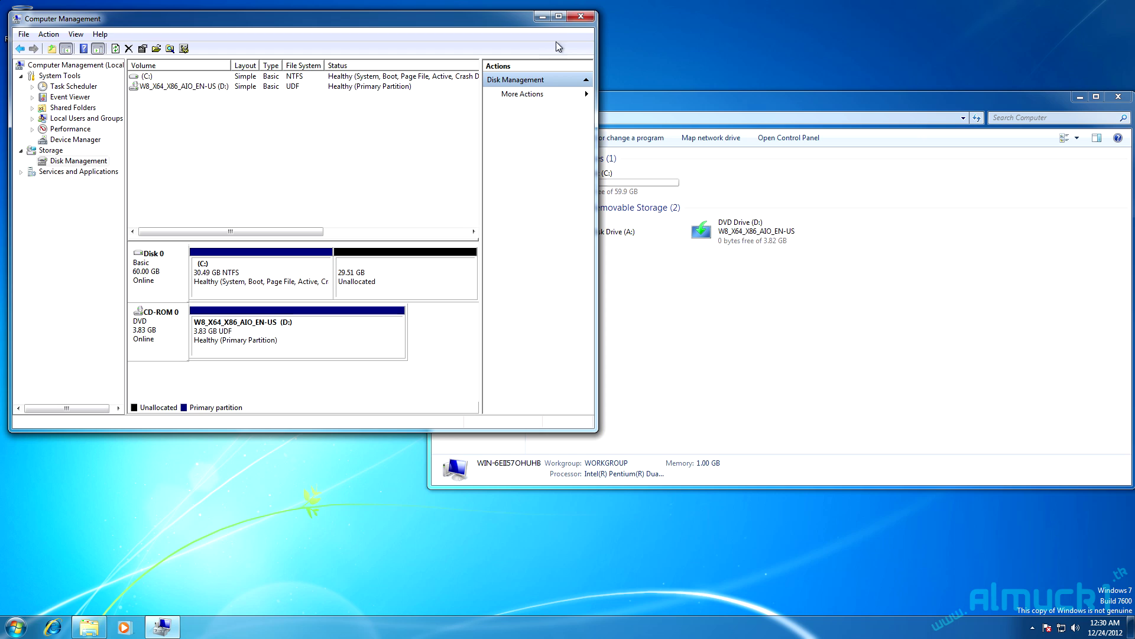
click(584, 19)
drag(714, 102, 519, 134)
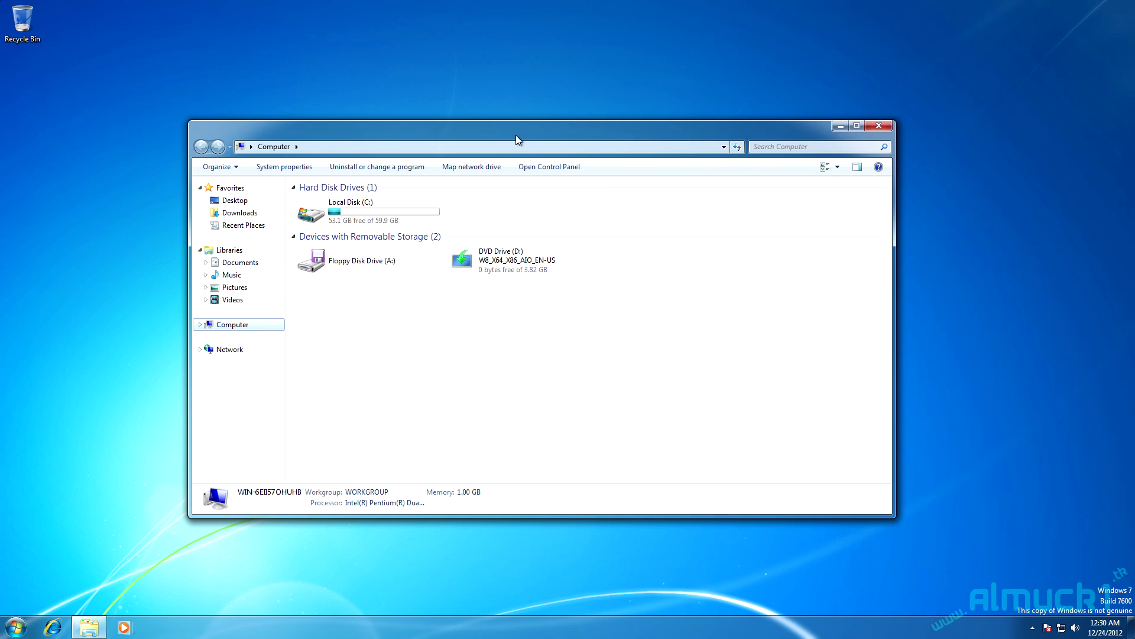
click(737, 147)
click(16, 626)
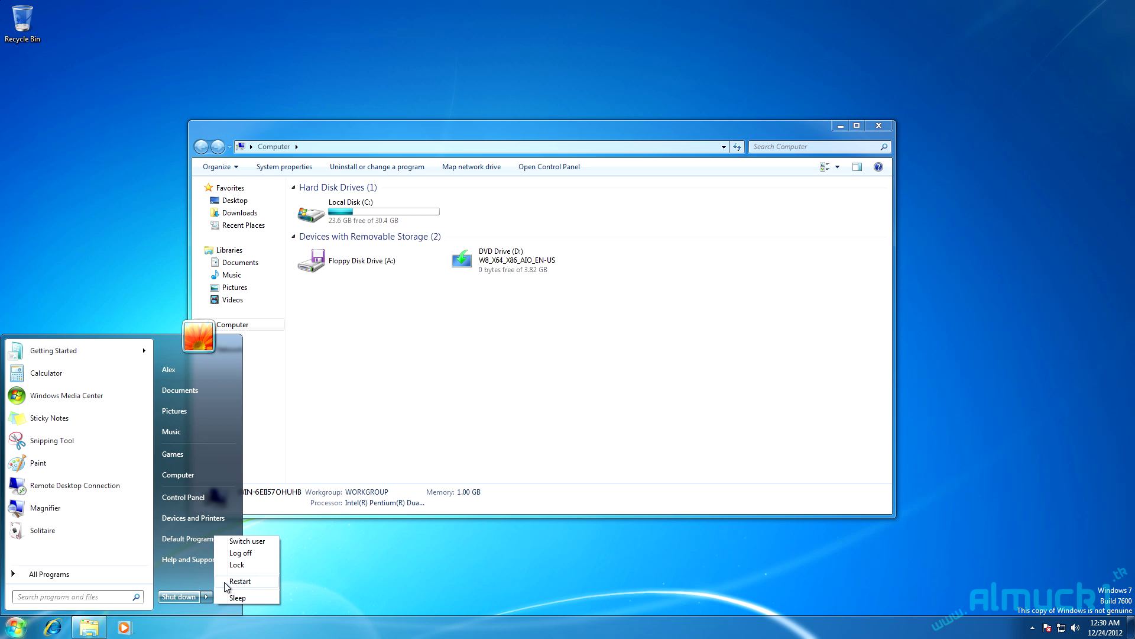
click(226, 582)
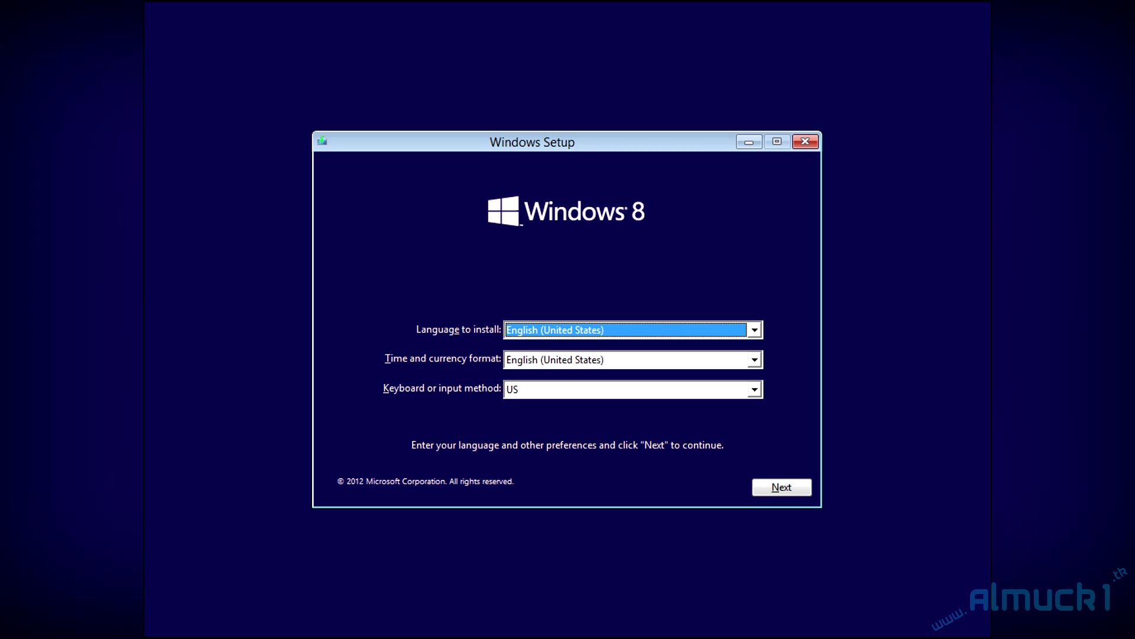
- Keep English (United States) language defaults and accept the Windows 8 license terms
click(772, 489)
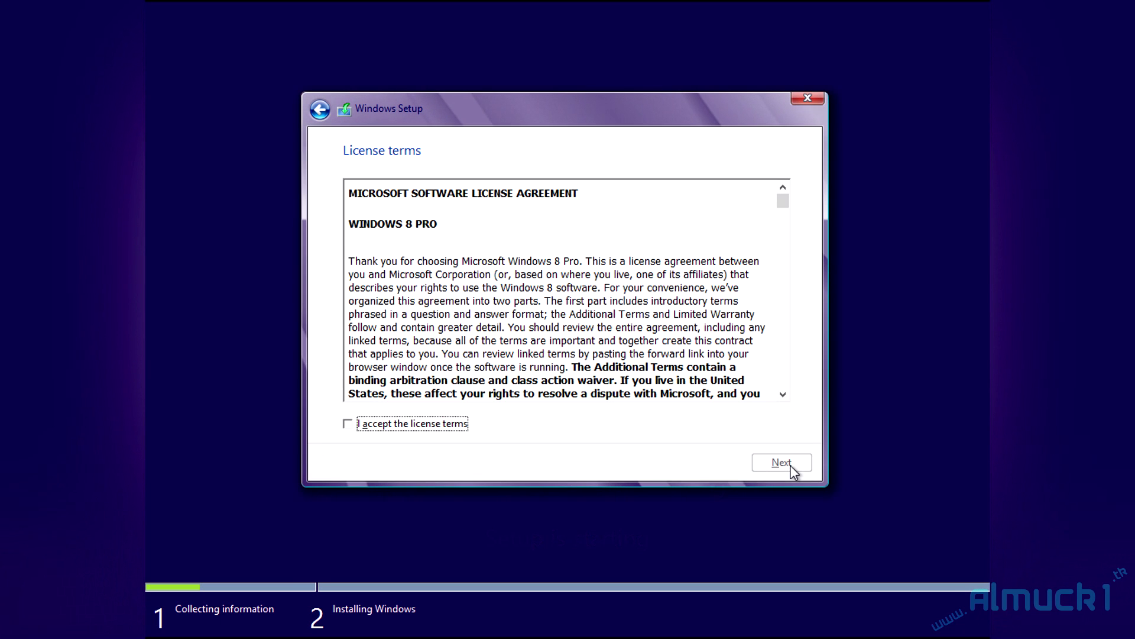
click(415, 424)
click(785, 469)
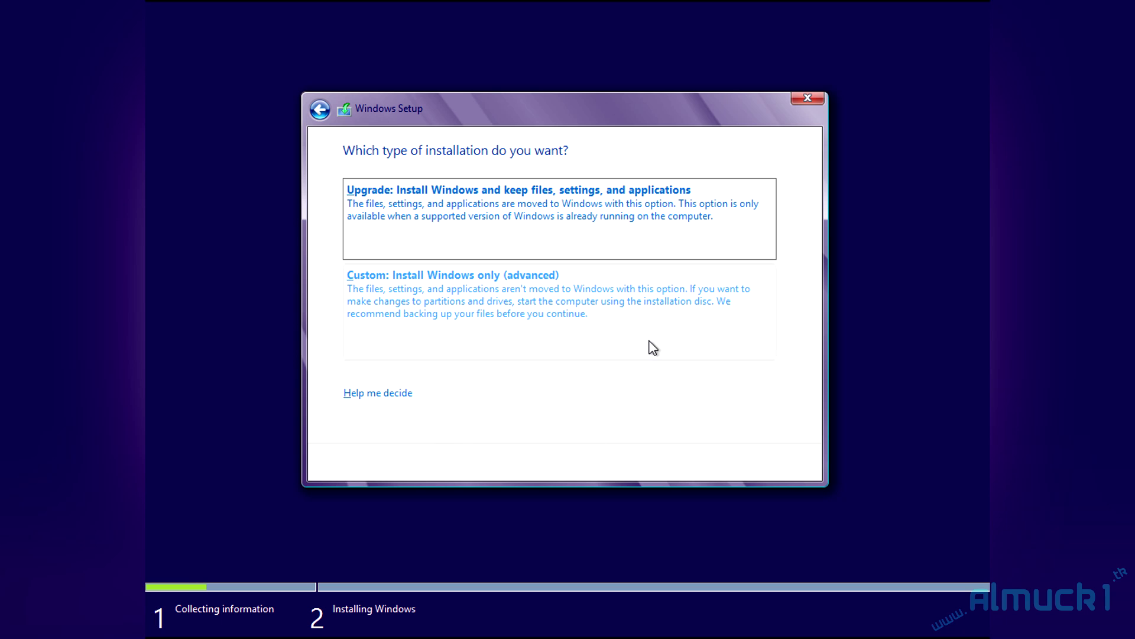
- Choose a Custom install onto Drive 0's 29.5 GB Unallocated Space
click(628, 317)
click(616, 254)
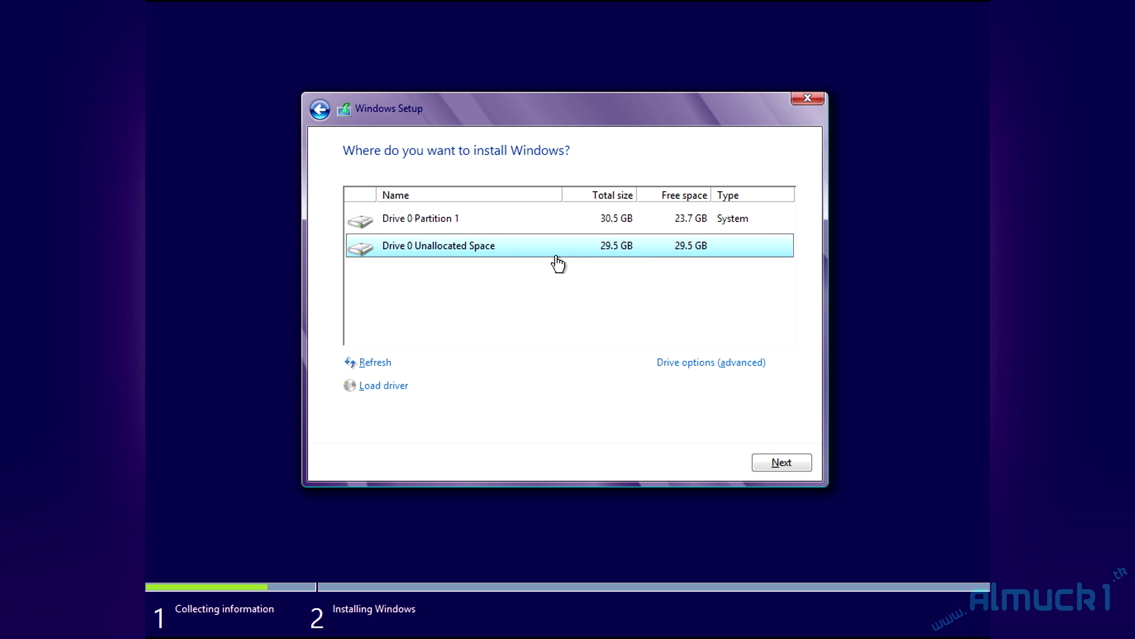
click(777, 463)
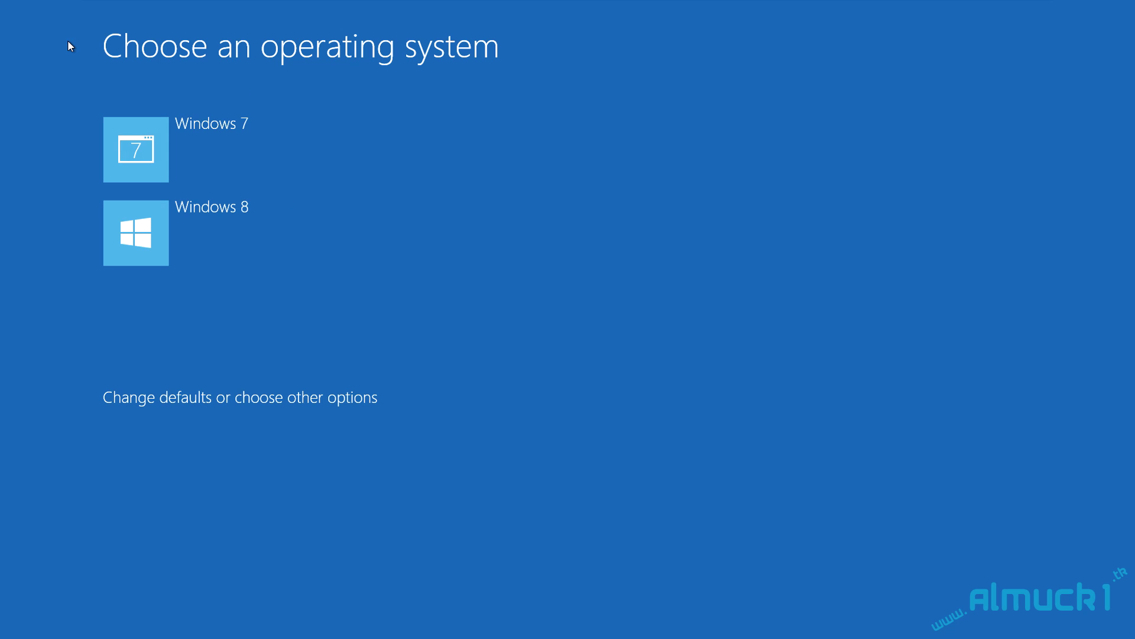
- Start Windows 8 from the Windows Boot Manager's operating-system list
click(142, 220)
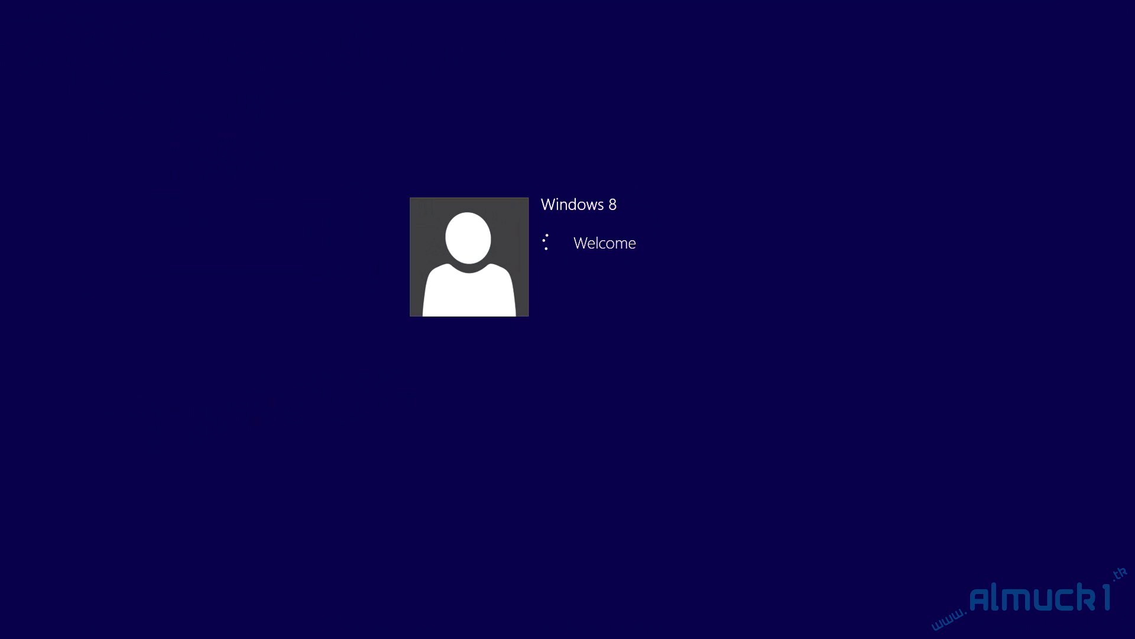